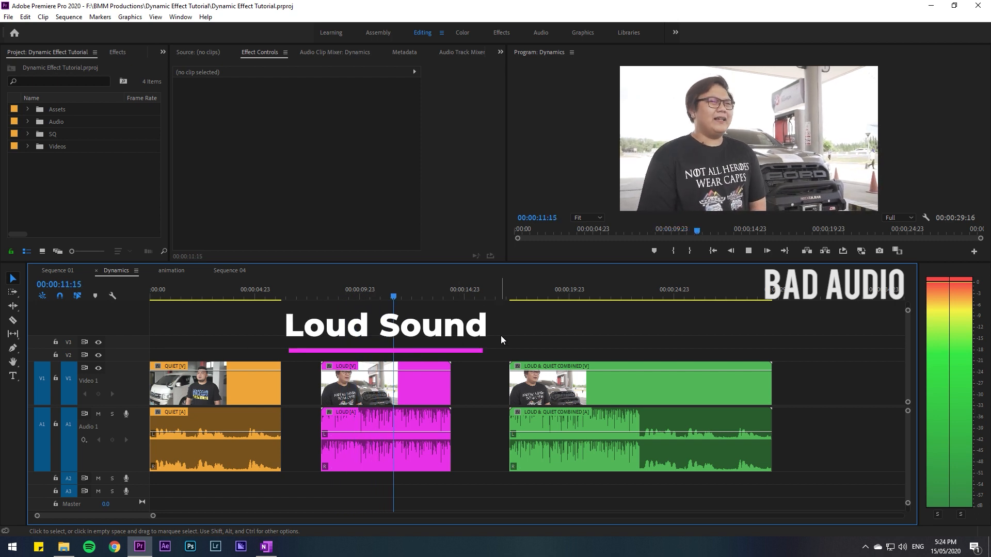
Play the LOUD & QUIET COMBINED clip to compare its loud and quiet audio levels.
key("space")
left_click(589, 292)
key("space")
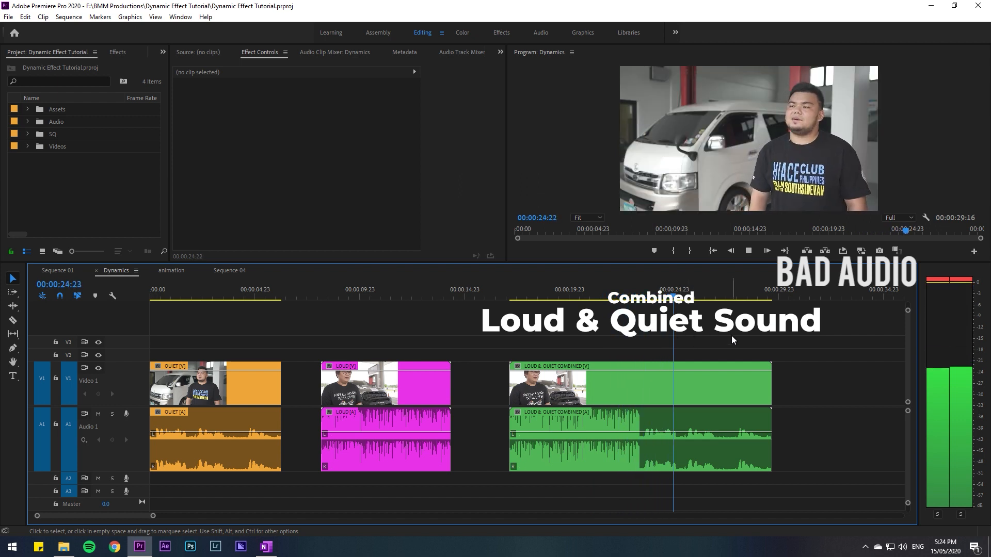
Search the effects for "dynamics" and apply the Dynamics audio effect to the QUIET clip.
left_click(117, 52)
left_click(39, 71)
type("dynamics")
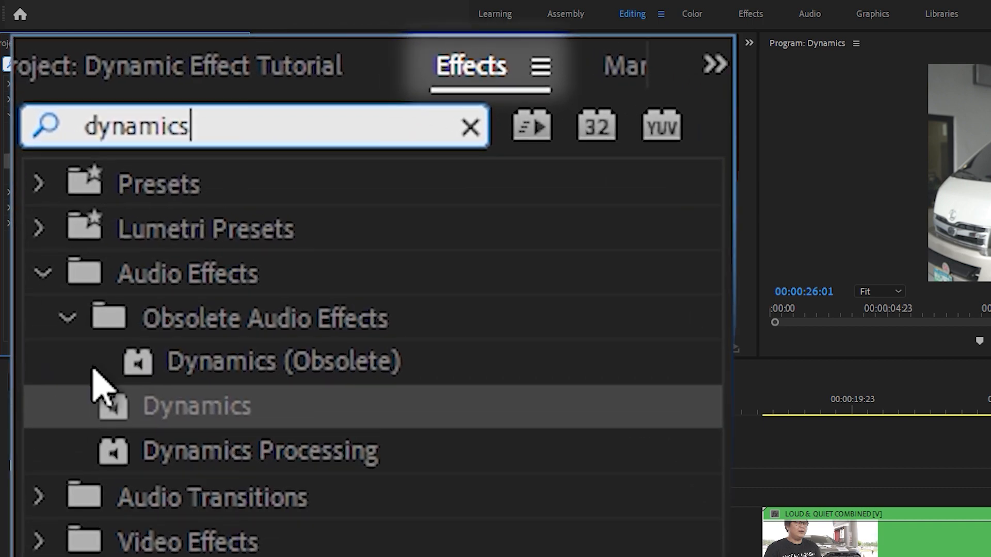
left_click_drag(102, 413, 191, 413)
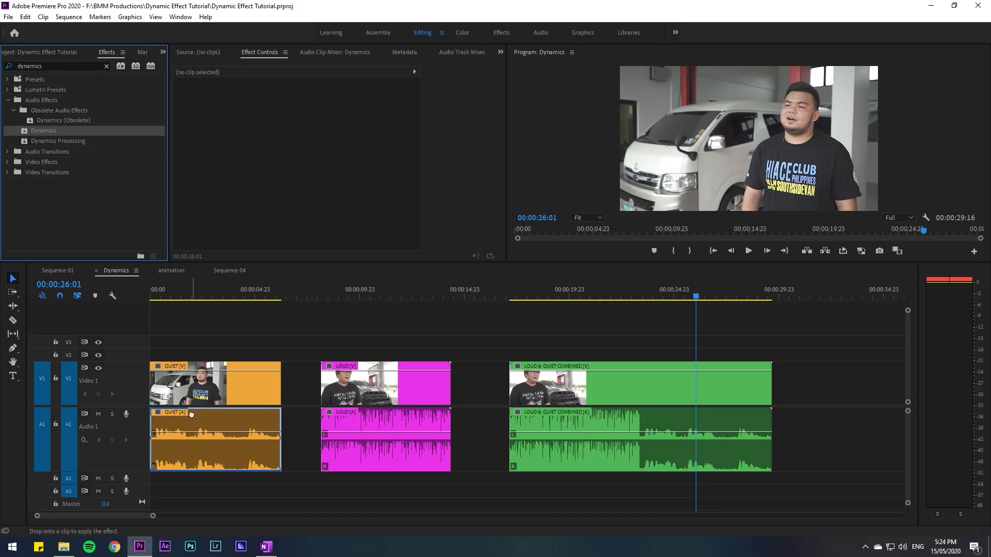
Return to the start of the sequence and open the custom setup editor of the QUIET clip's Dynamics effect.
left_click(712, 251)
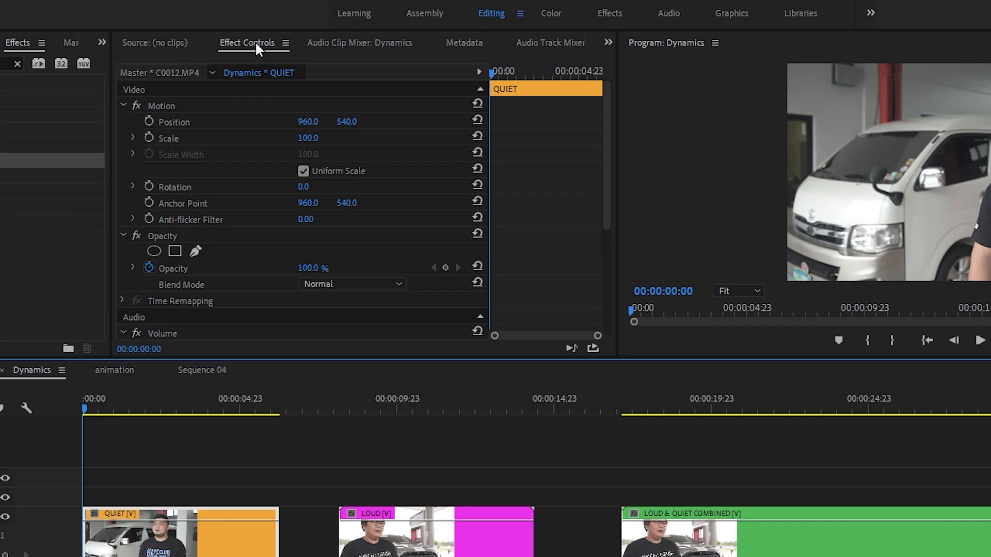
left_click(257, 44)
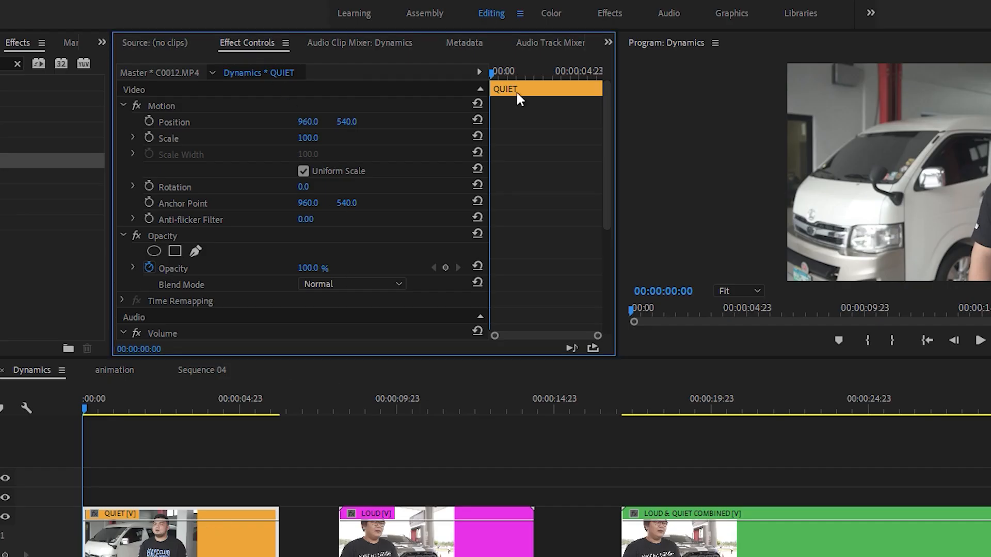
left_click_drag(606, 91, 609, 213)
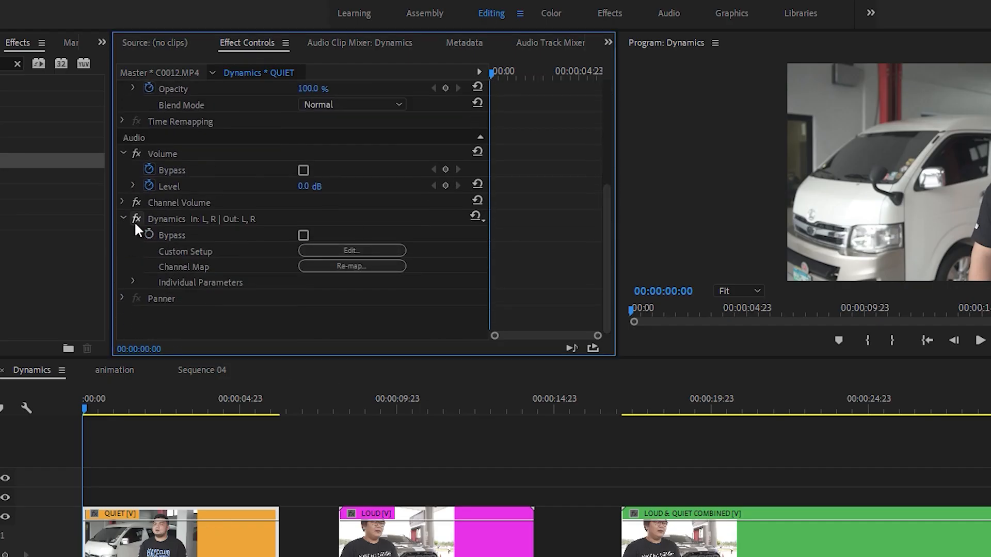
left_click(170, 221)
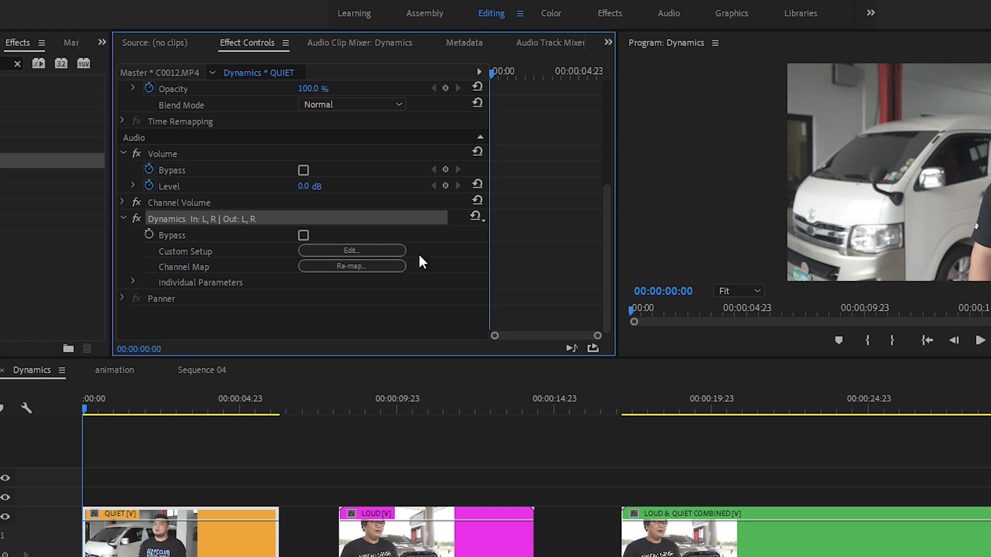
left_click(369, 250)
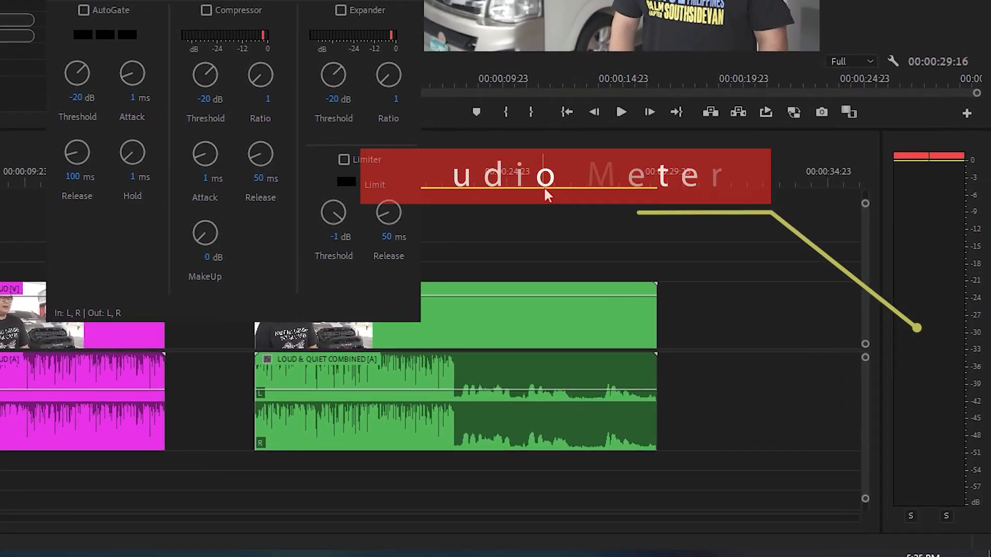
Set the audio meter to Static Peaks.
left_click(922, 198)
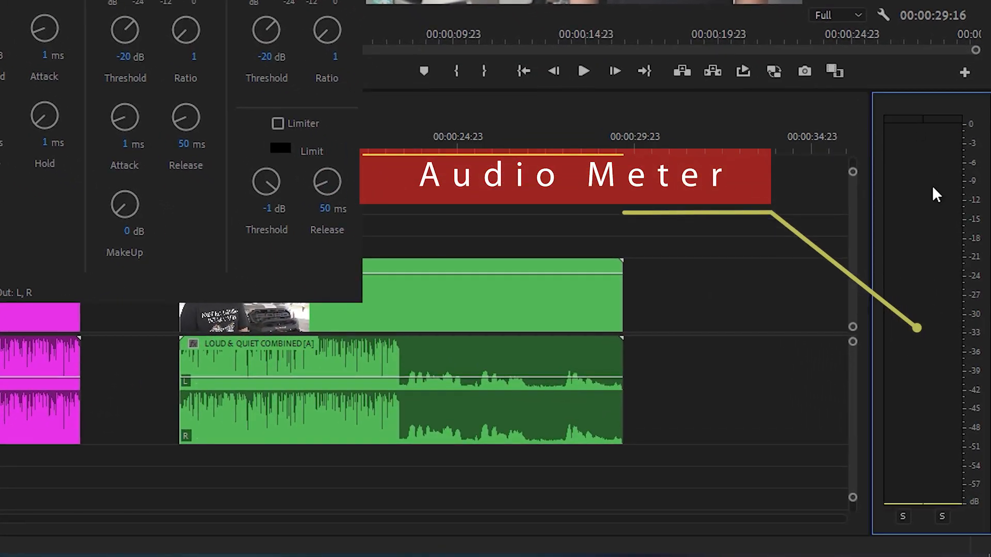
right_click(912, 266)
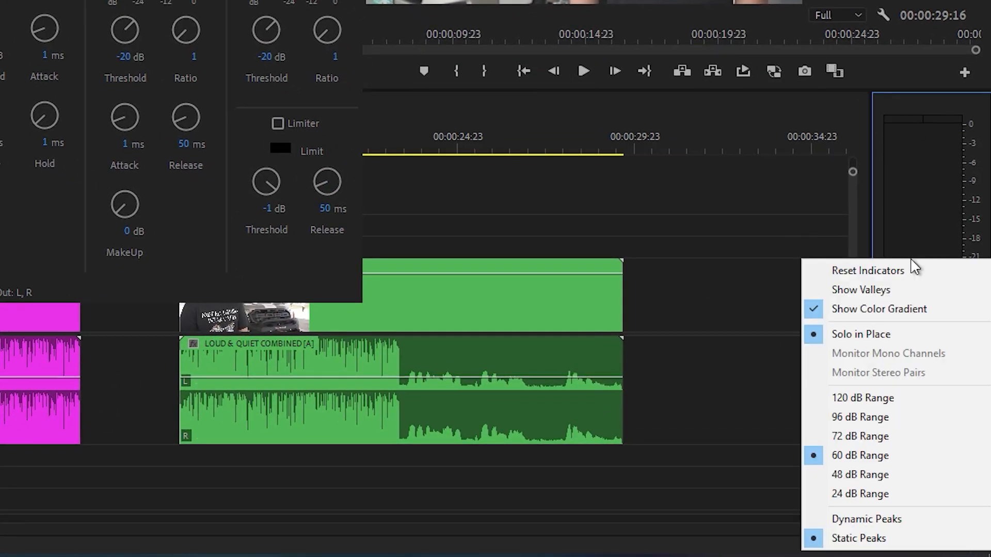
left_click(865, 538)
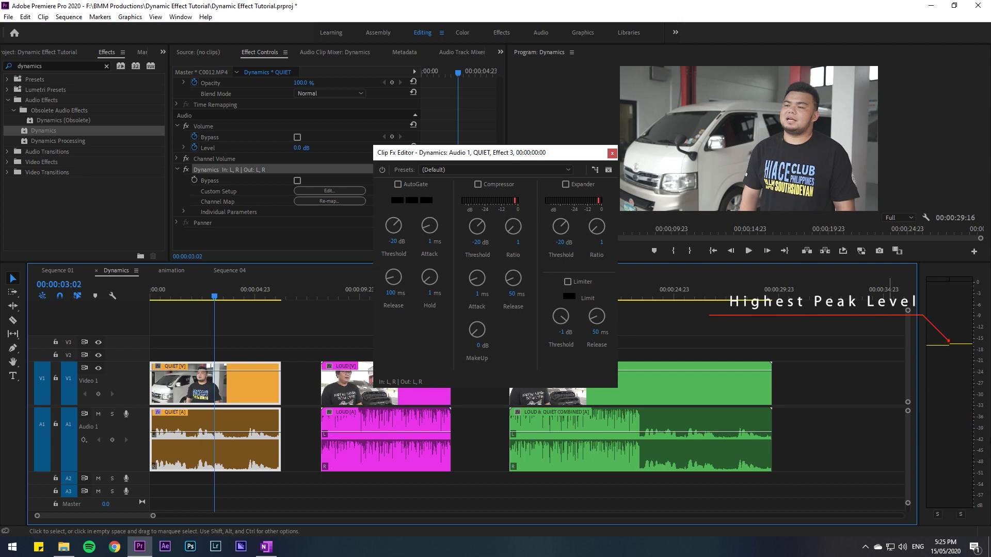
Play the beginning of the LOUD clip to check its highest peak level on the audio meter.
left_click(326, 293)
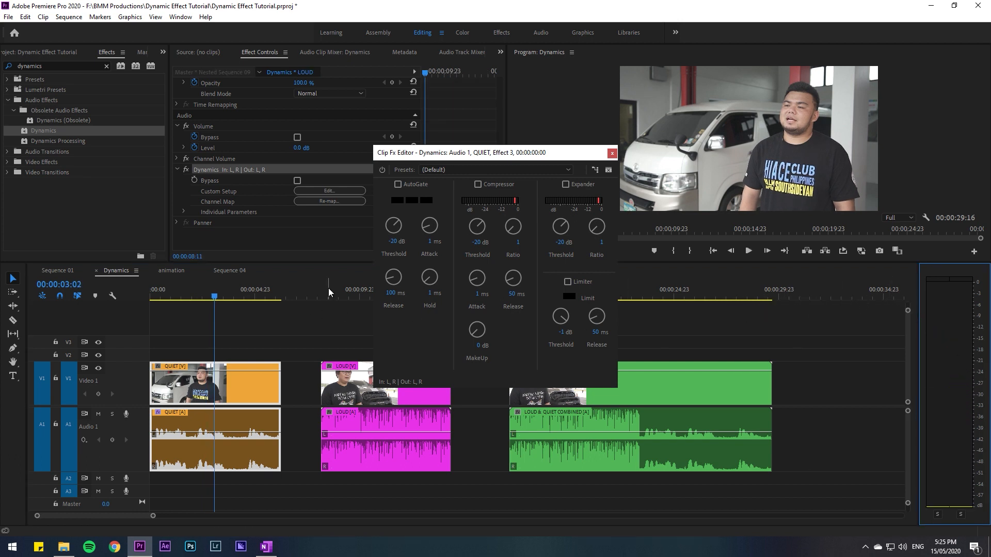
key("space")
key("space")
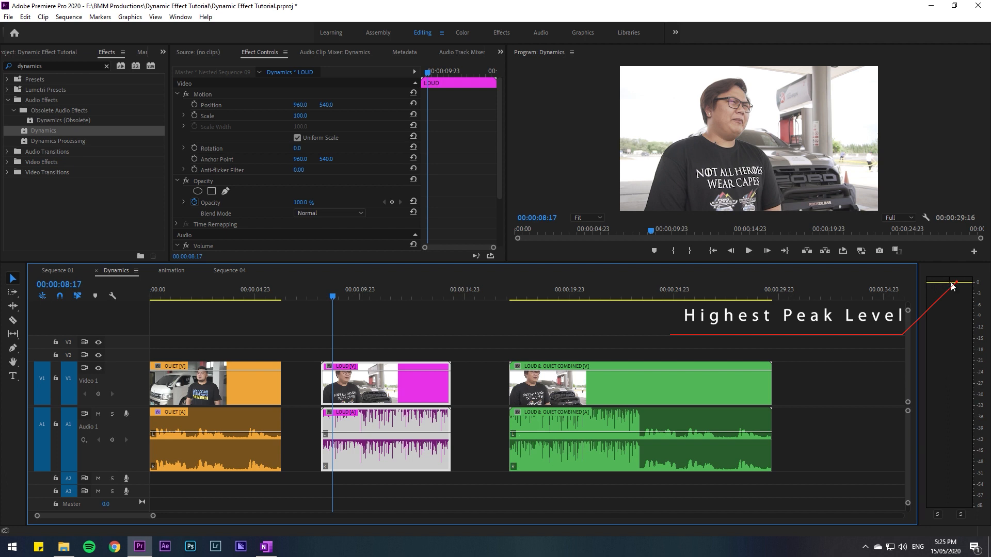
left_click(951, 335)
Enable the Compressor and Limiter in the QUIET clip's Dynamics effect and set the Limiter threshold to -3 dB.
left_click(156, 295)
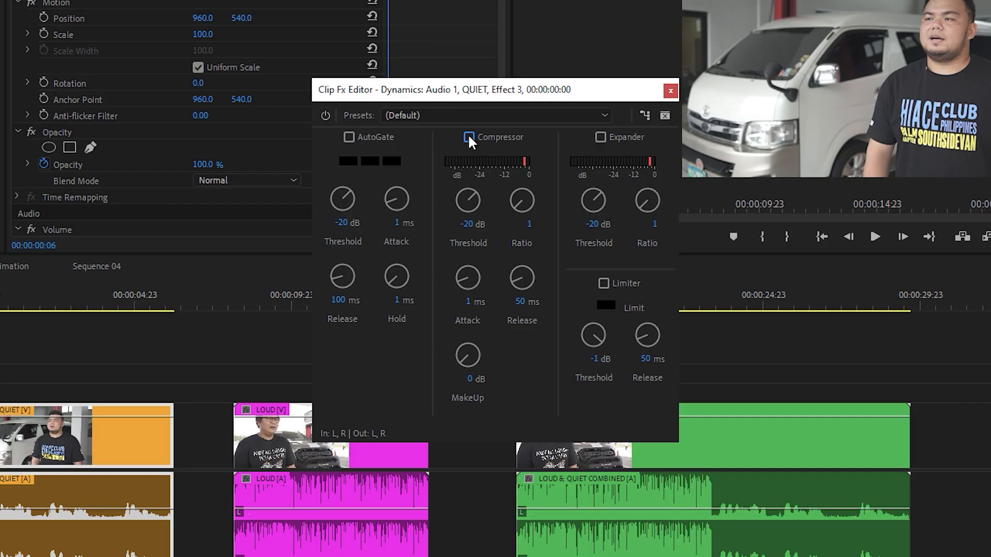
left_click(607, 282)
left_click(467, 224)
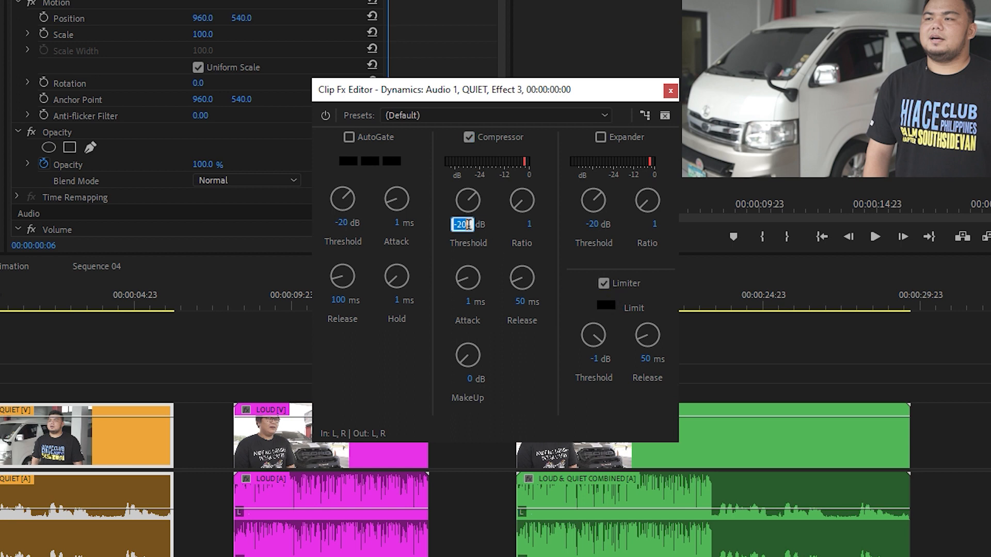
left_click(496, 224)
type("-3")
key("Return")
Set the QUIET clip's Compressor MakeUp to 10 dB and play the clip before and after the change.
key("space")
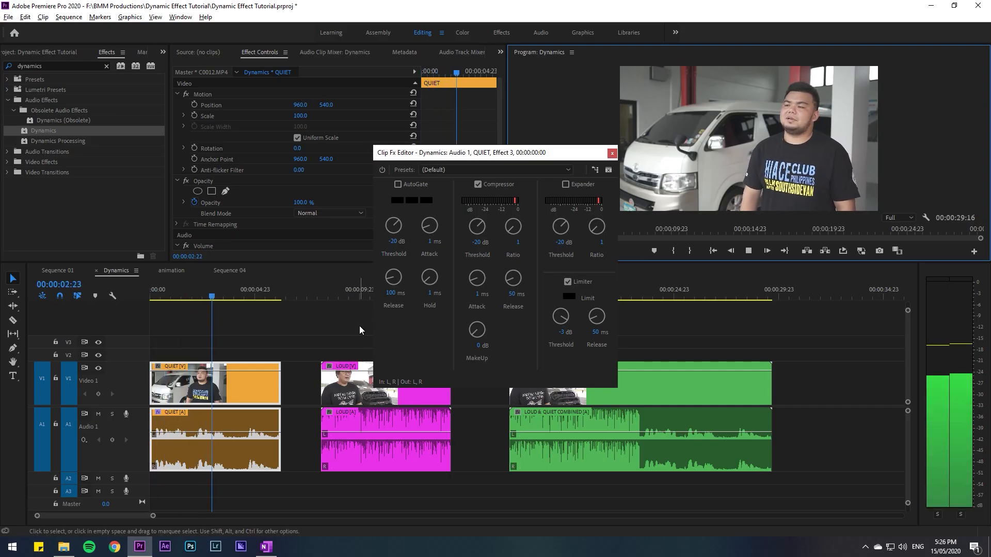
key("space")
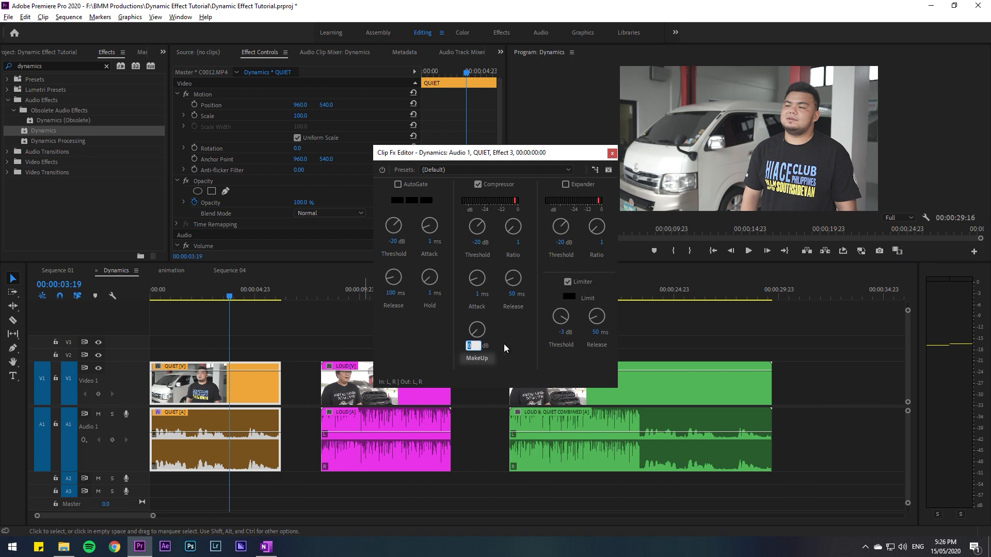
key("Home")
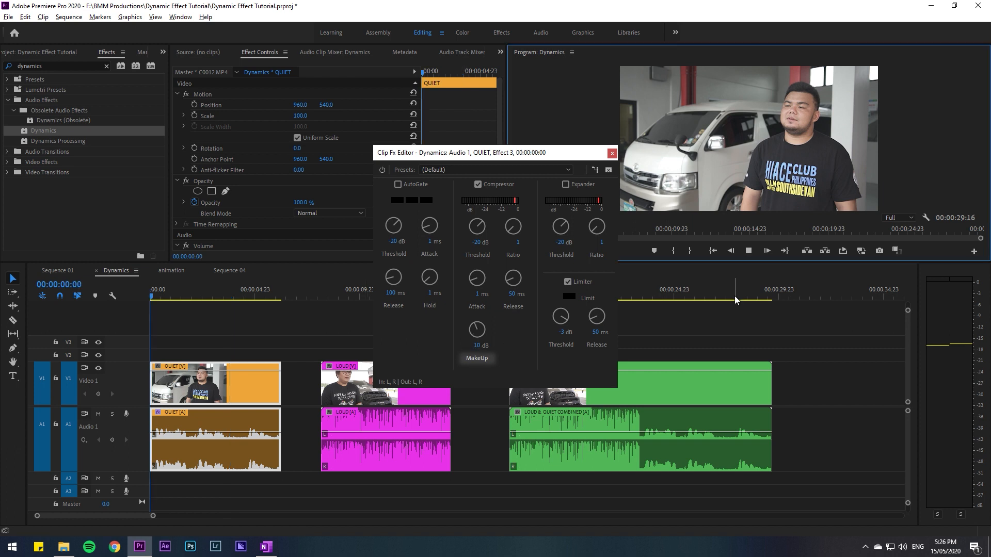
key("space")
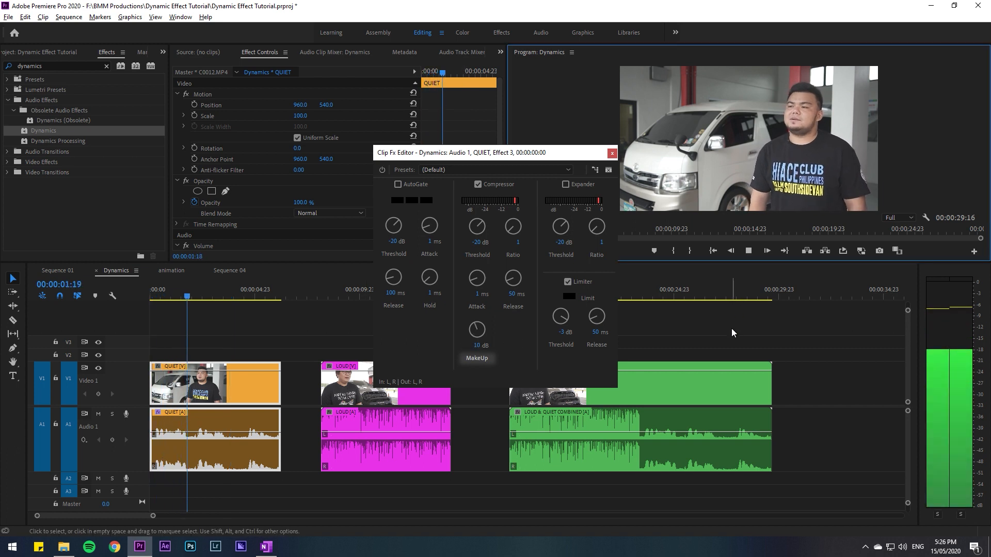
key("space")
Set the QUIET clip's Compressor MakeUp to 15 dB and replay the clip from the start.
left_click(472, 346)
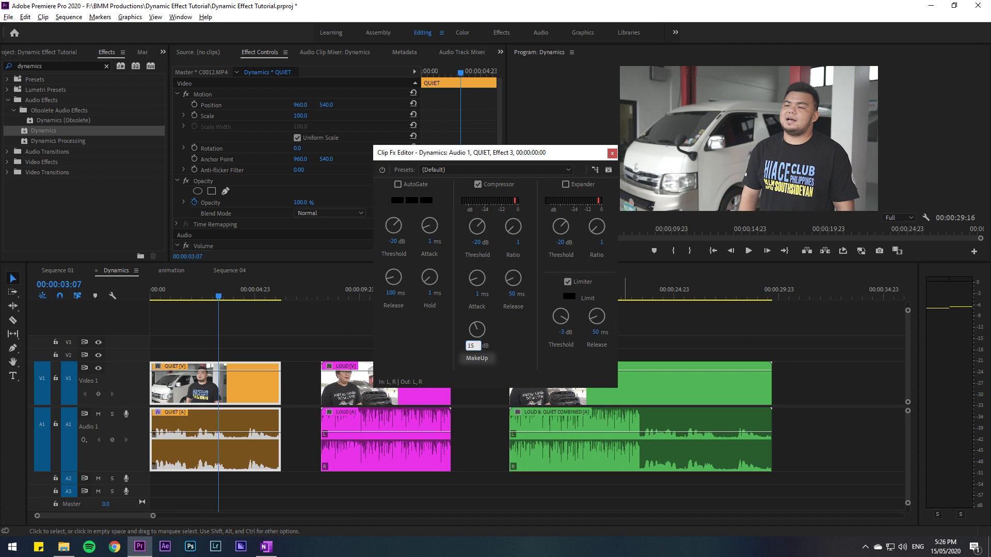
left_click(713, 251)
key("space")
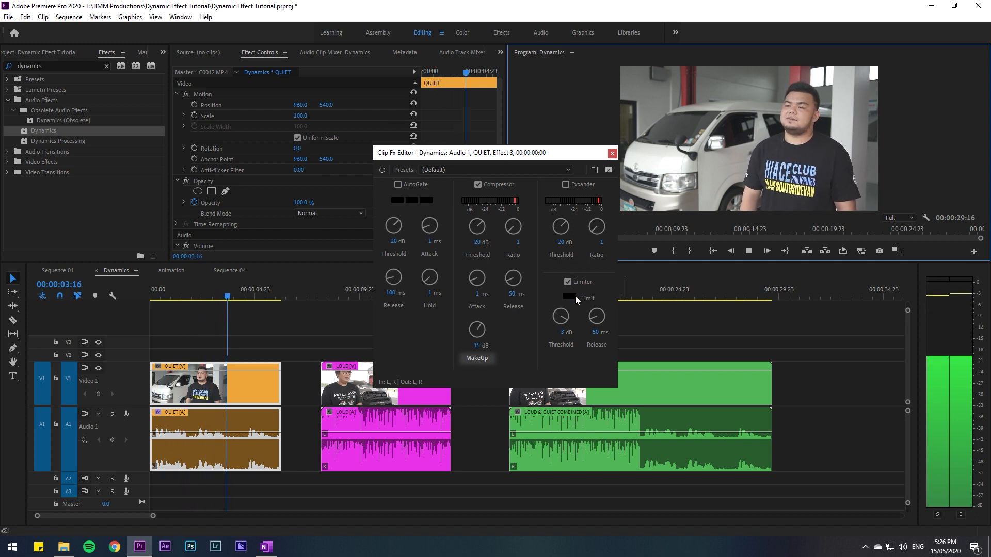
Set the QUIET clip's Compressor MakeUp to 20 dB and replay the clip from the start.
left_click(472, 345)
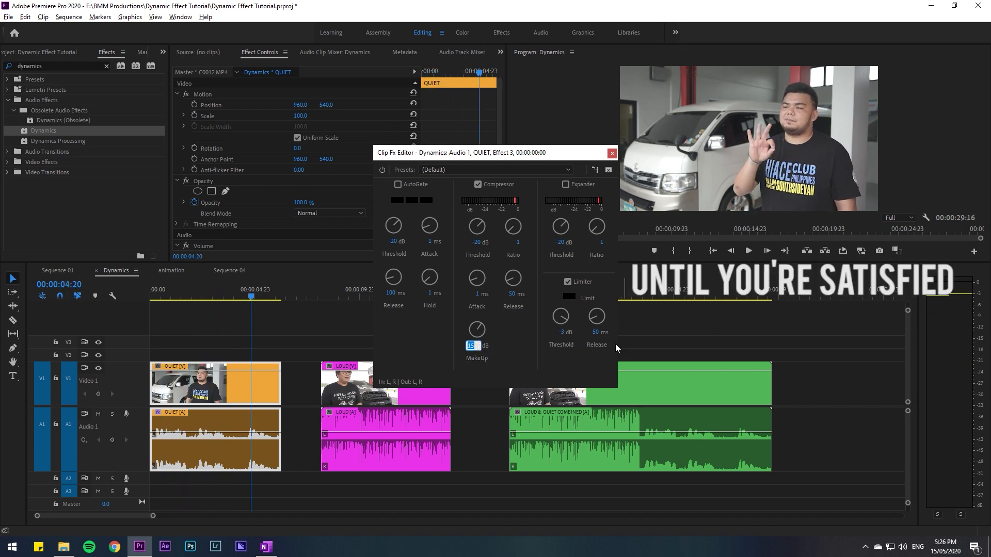
left_click(713, 250)
key("space")
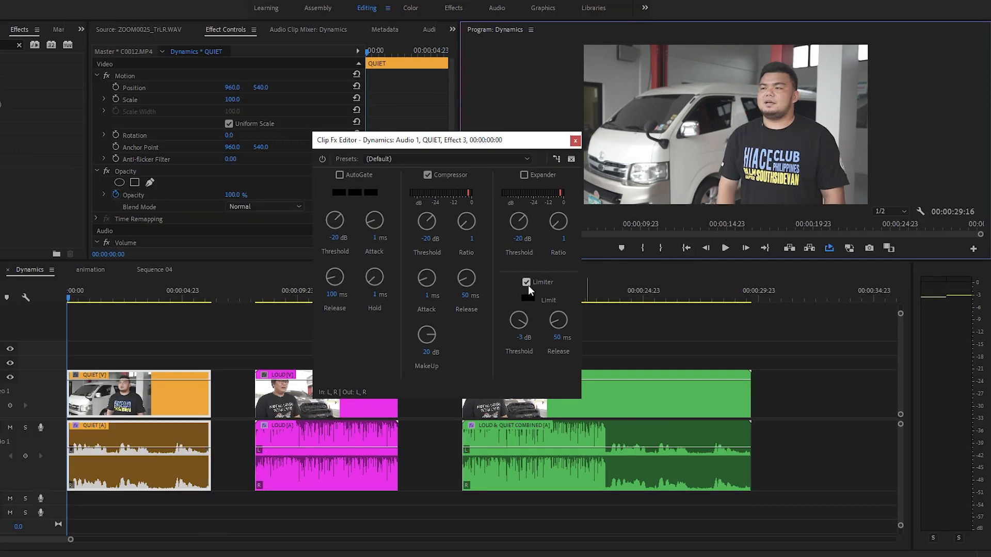
Turn off the Limiter on the QUIET clip and play the clip to hear it without limiting.
left_click(527, 283)
key("space")
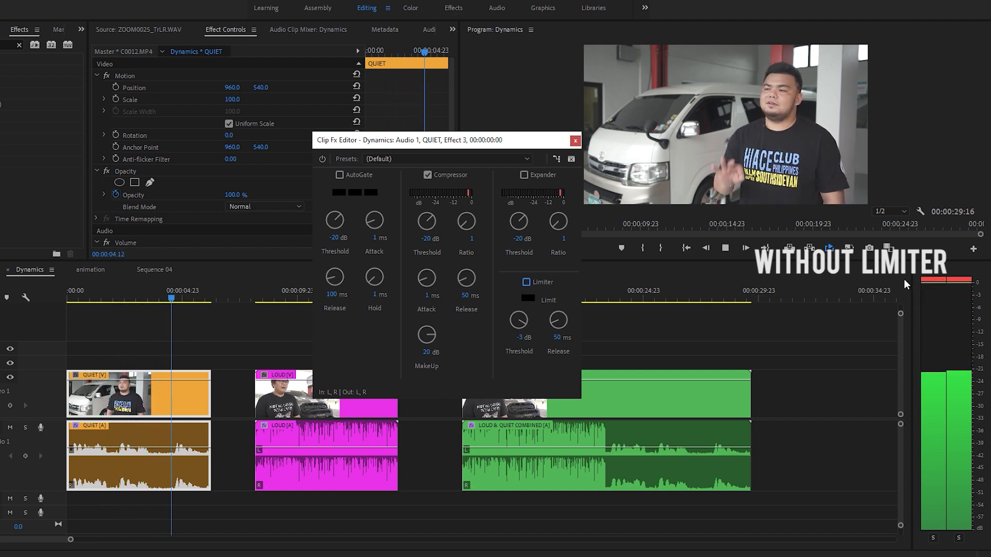
key("space")
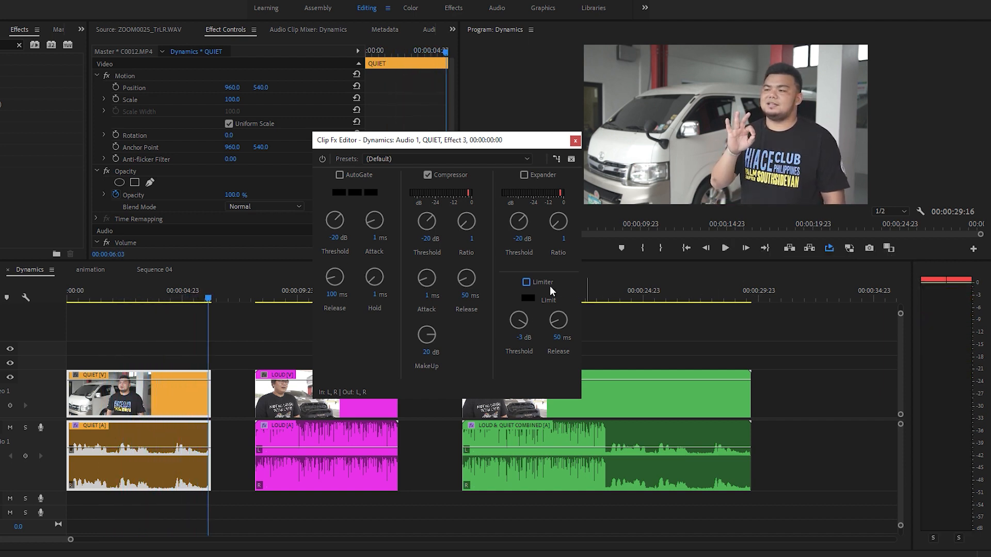
Turn the Limiter back on, reset the meter peaks, replay the QUIET clip and return to the sequence start.
left_click(526, 282)
key("Home")
key("space")
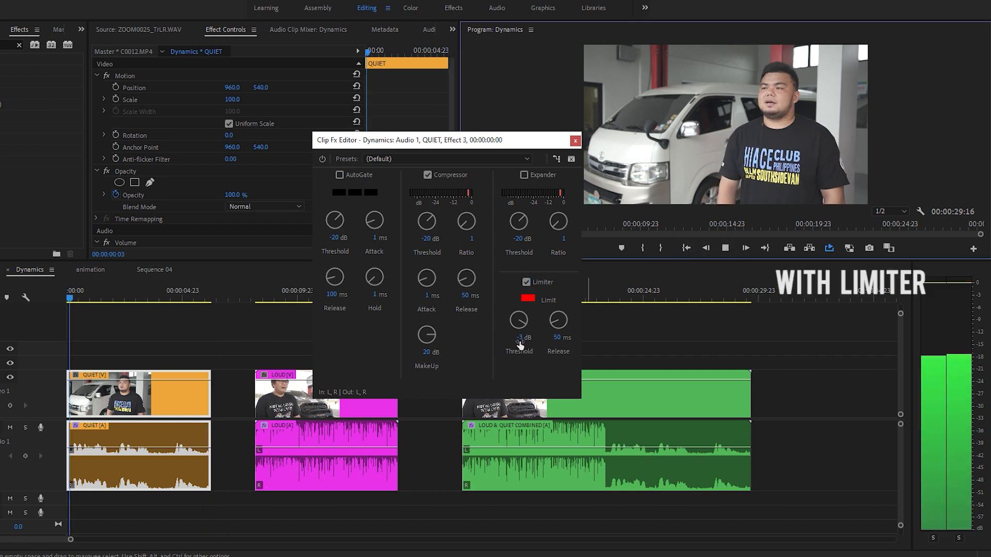
left_click(955, 283)
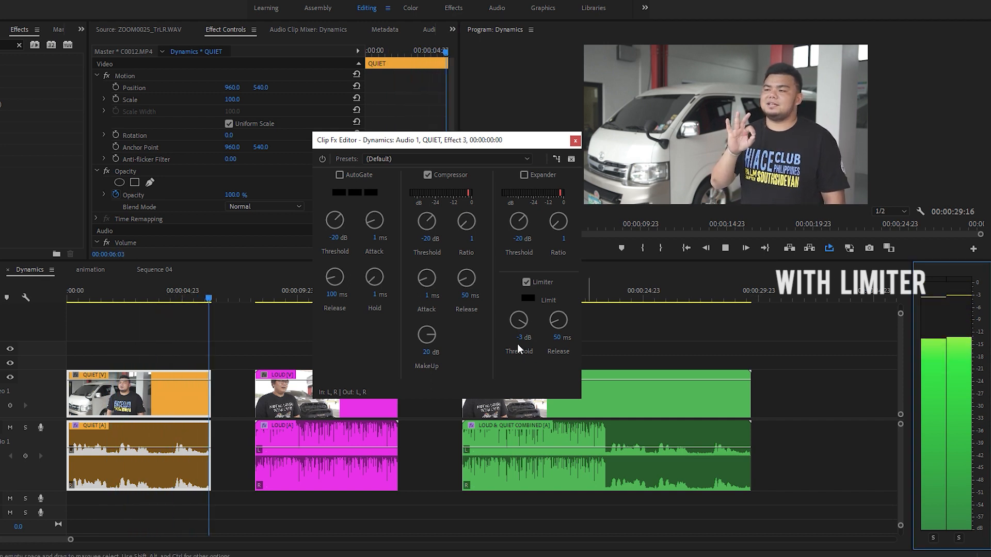
key("space")
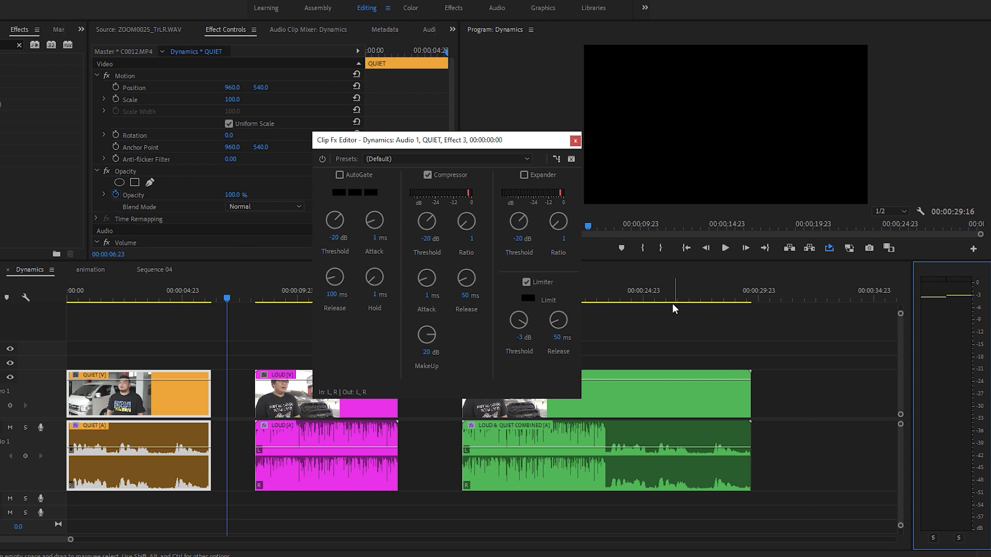
left_click(685, 249)
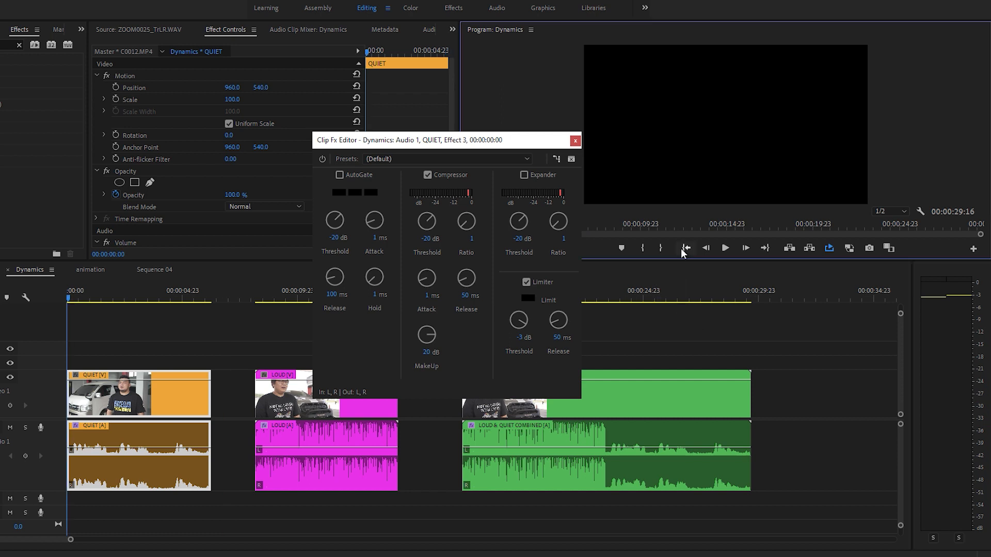
Play the LOUD clip while checking its peak level on the audio meter.
left_click(931, 297)
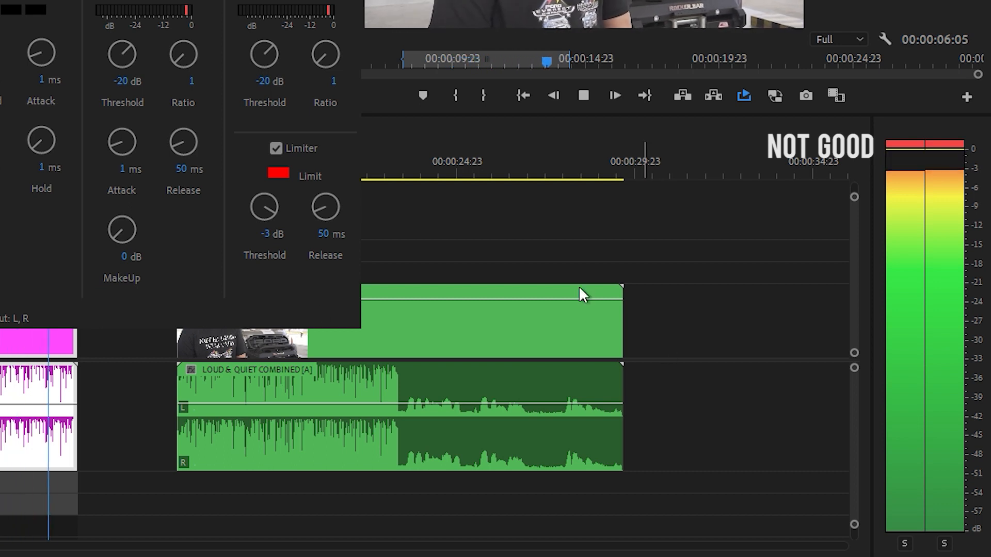
key("space")
left_click(447, 241)
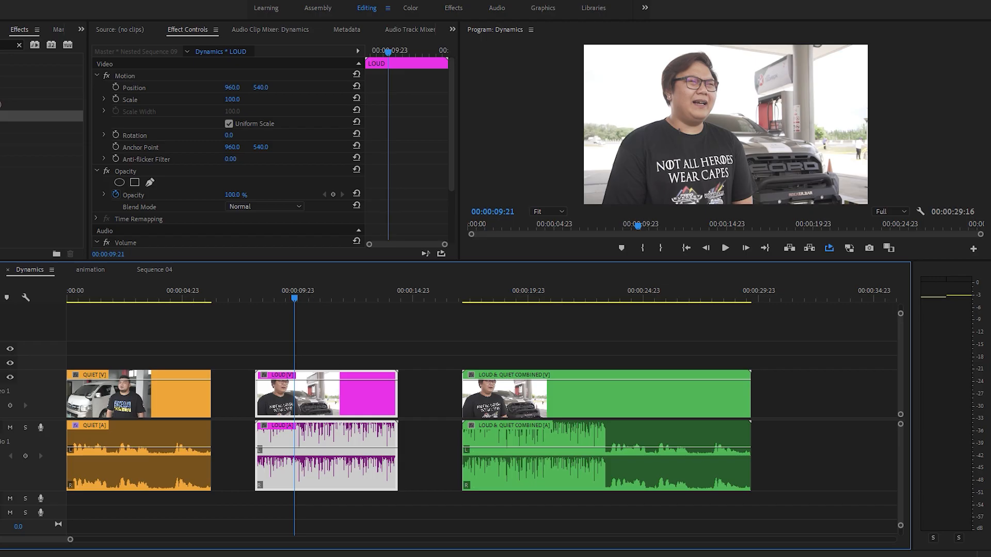
Apply the Dynamics effect to the LOUD clip's audio and play the clip from near its beginning.
left_click_drag(42, 116, 320, 338)
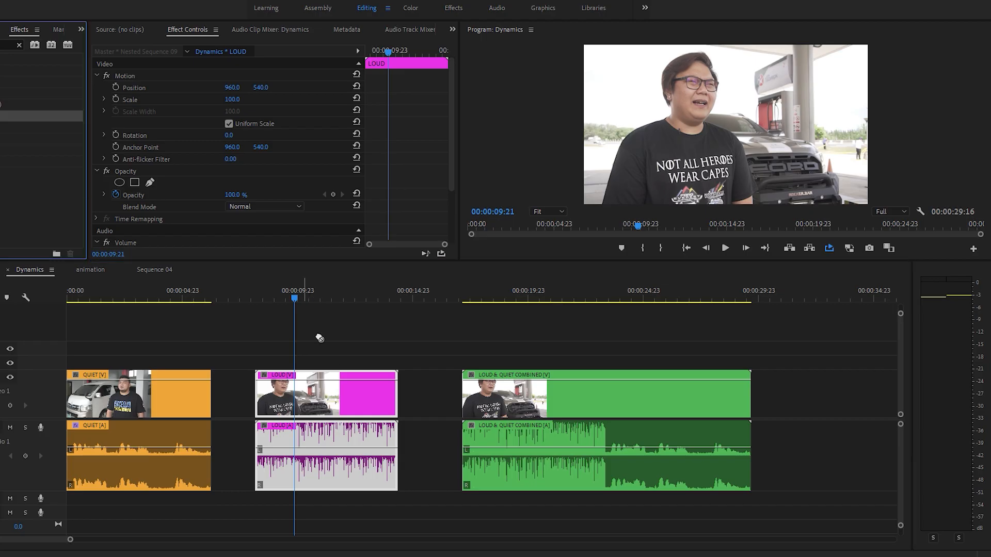
left_click(261, 298)
left_click(382, 332)
key("space")
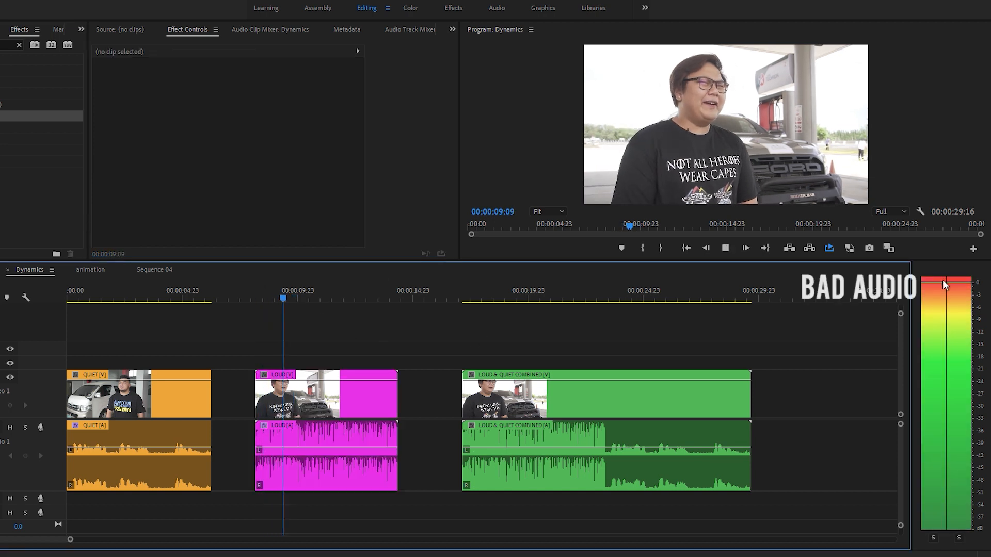
Enable the Compressor and a -3 dB Limiter in the LOUD clip's Dynamics setup and play the clip.
left_click(339, 405)
key("space")
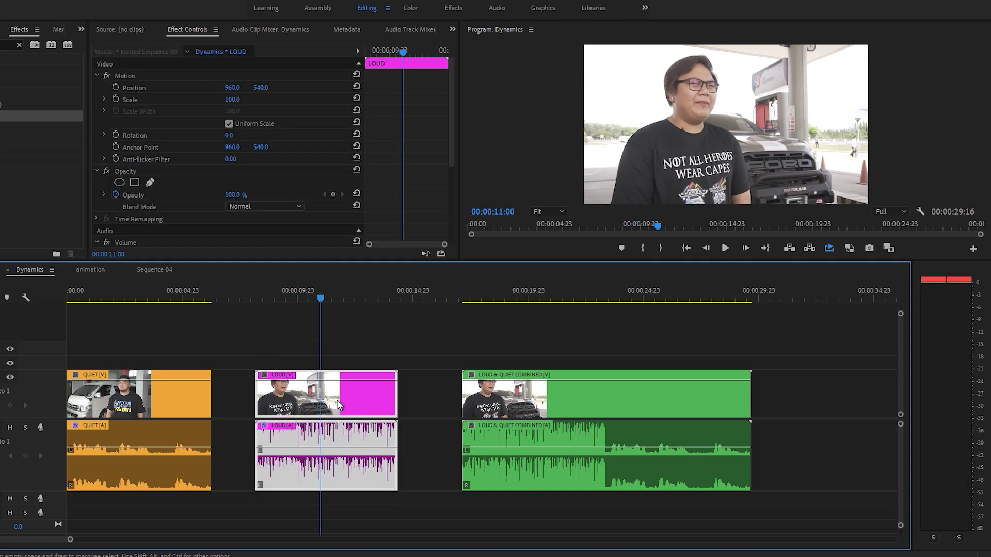
left_click_drag(451, 81, 455, 172)
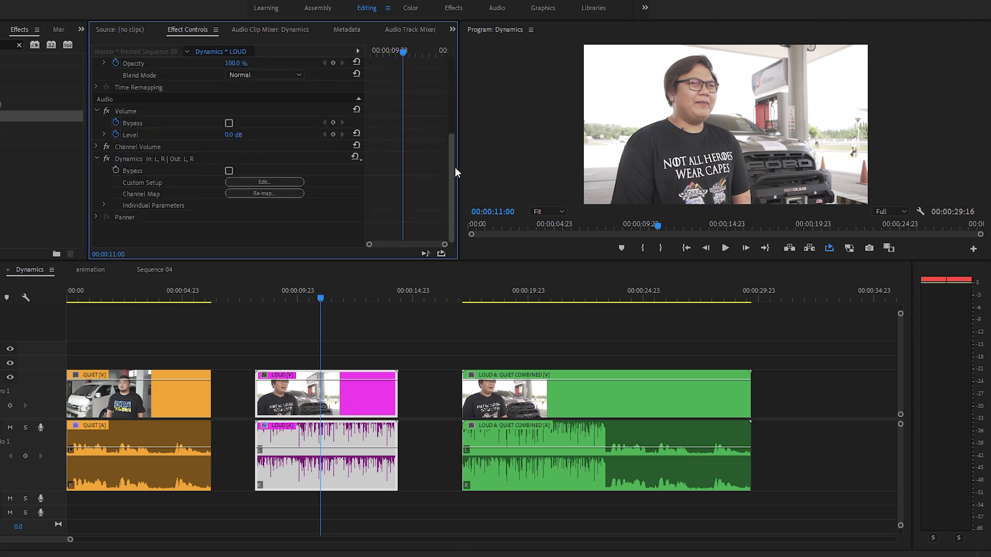
left_click(139, 158)
left_click(259, 182)
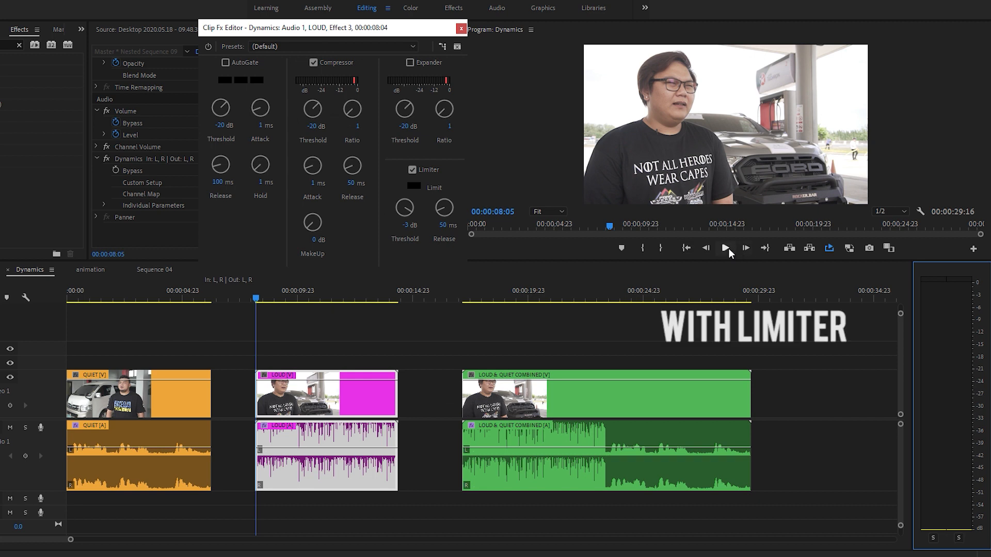
left_click(727, 248)
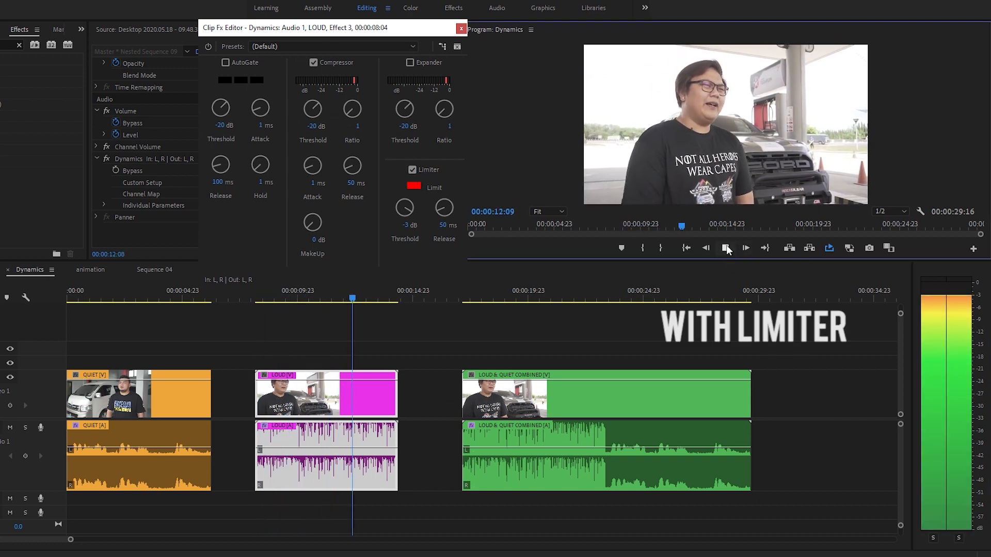
Turn off the LOUD clip's Limiter, replay the clip for comparison and reset the audio meter peaks.
left_click(412, 169)
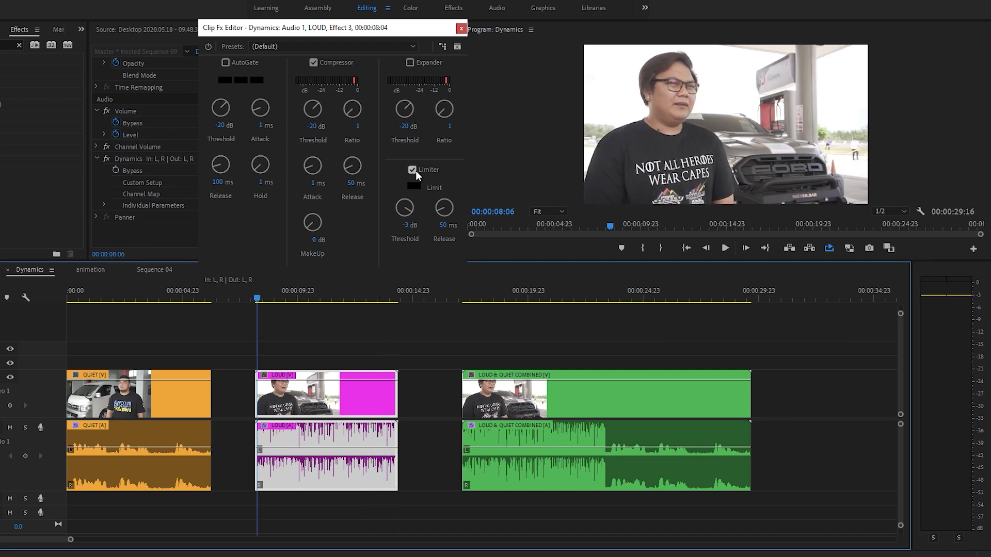
left_click(727, 252)
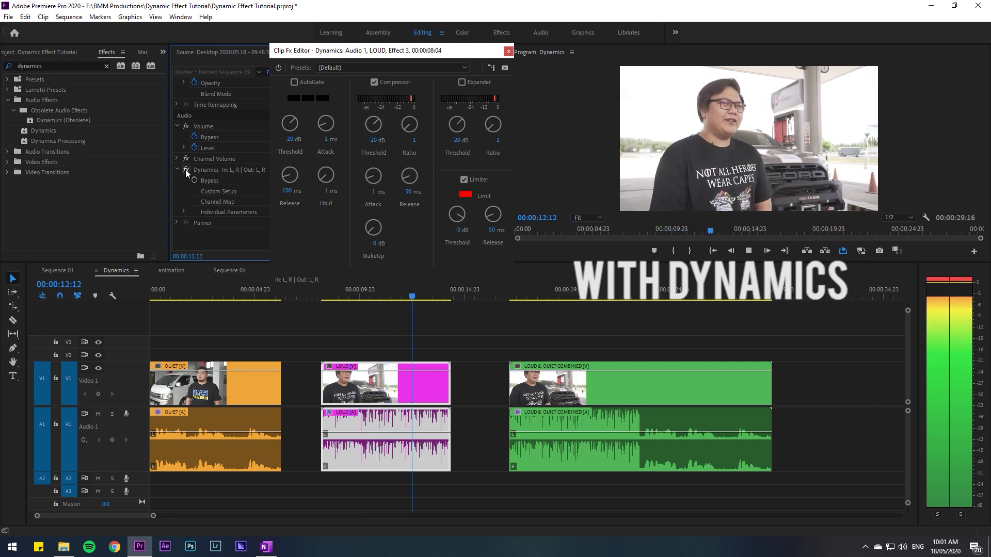
key("space")
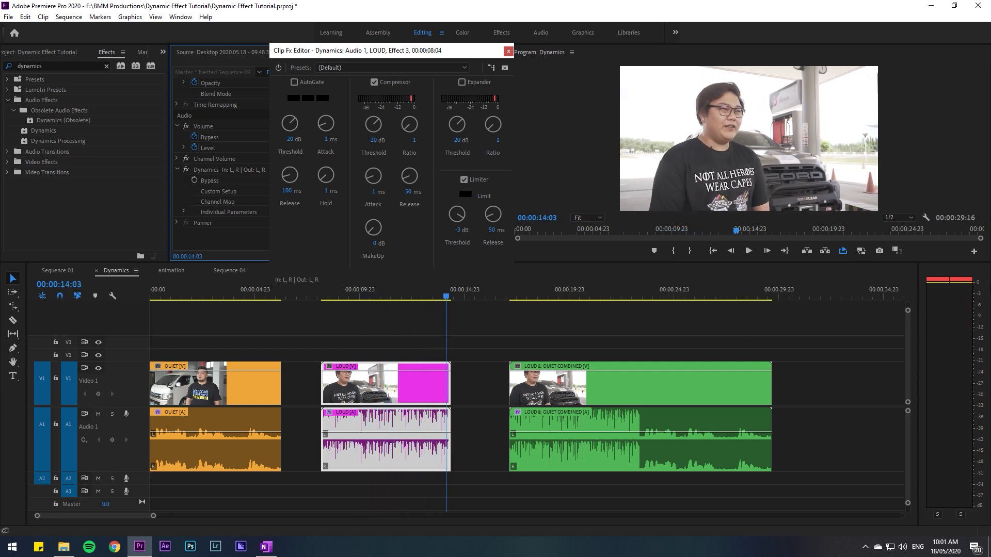
left_click(941, 280)
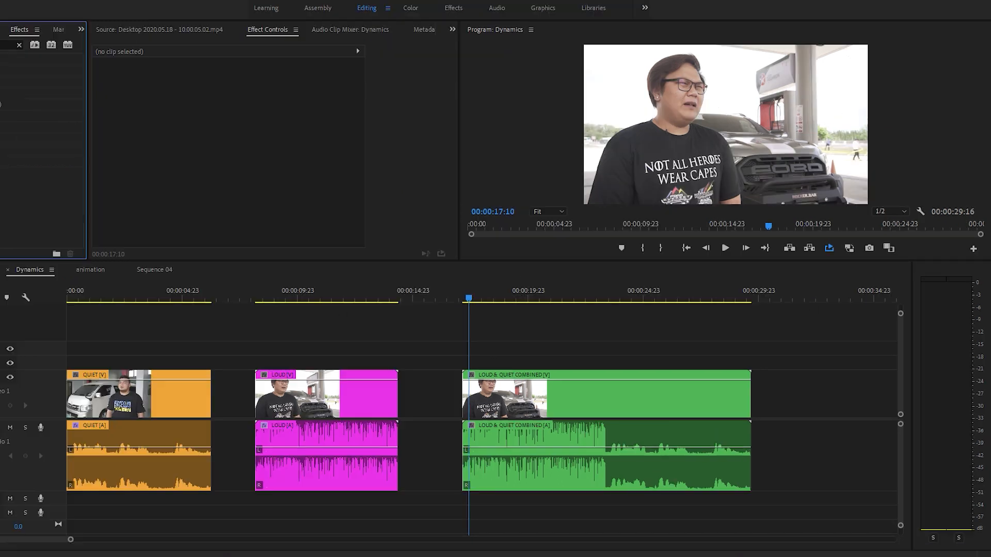
Set the LOUD & QUIET COMBINED clip's Dynamics to 20 dB Compressor MakeUp and a -3 dB Limiter, and play the clip.
left_click(566, 439)
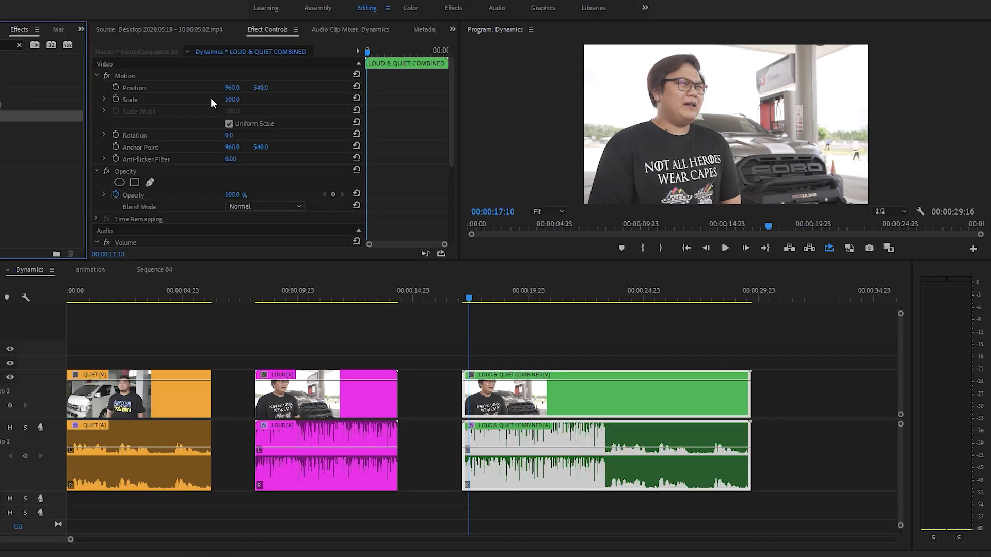
left_click_drag(453, 81, 444, 168)
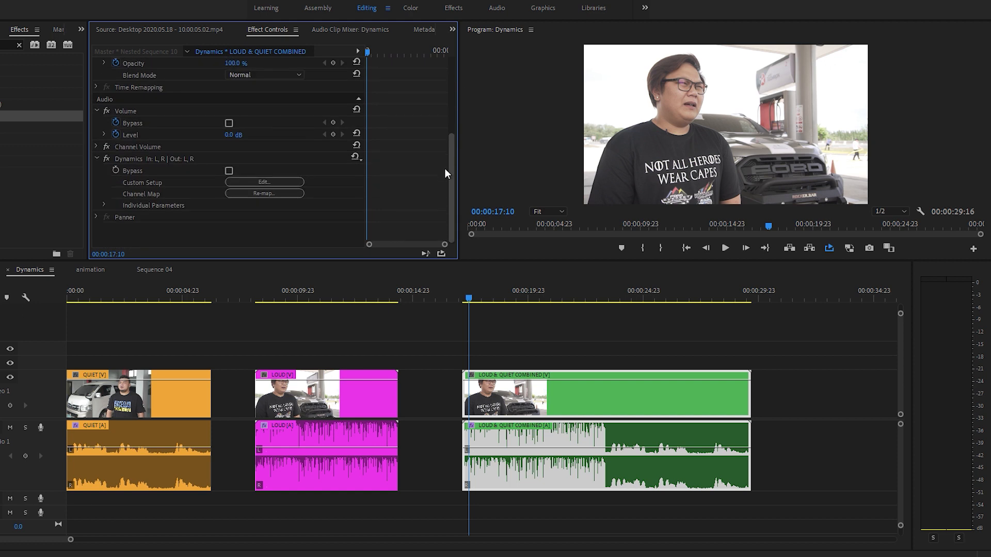
left_click(249, 179)
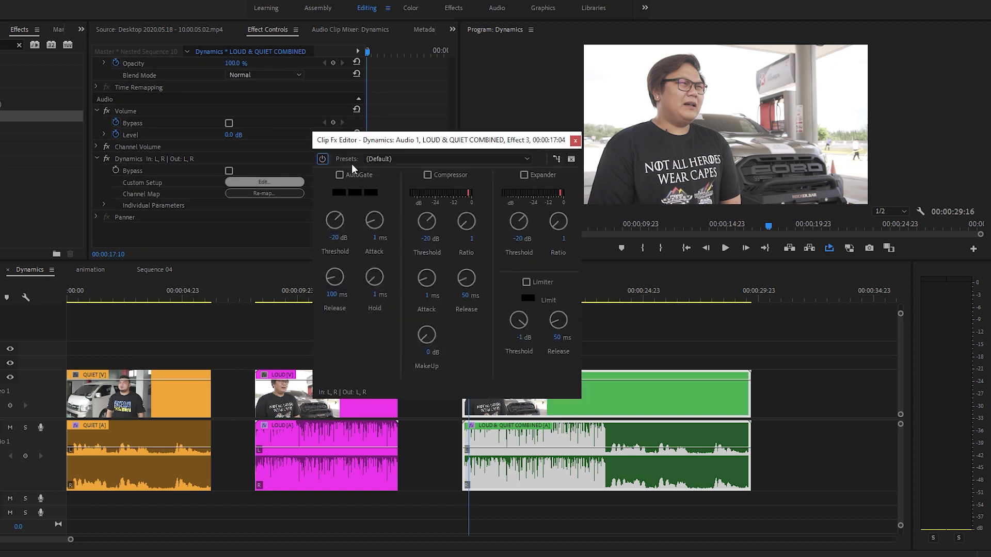
left_click(527, 283)
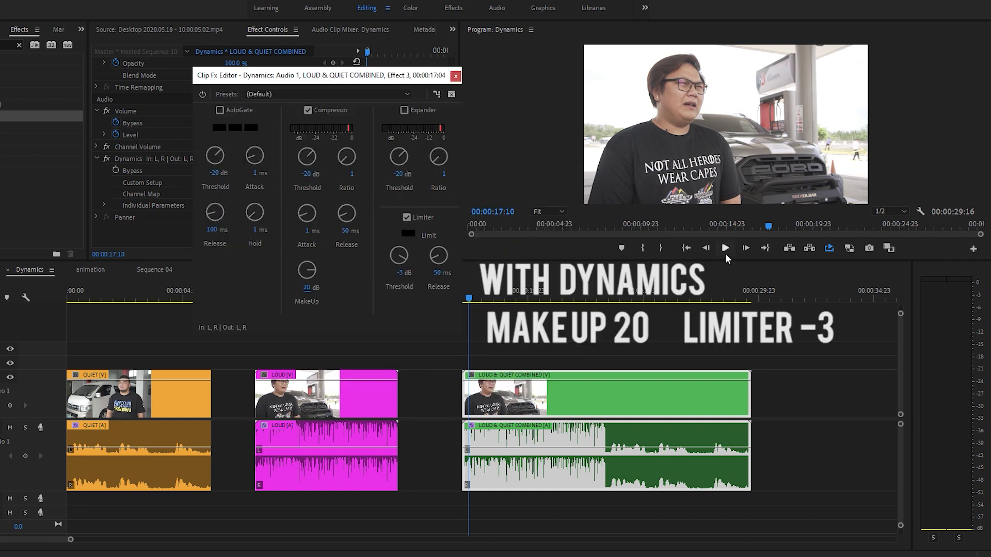
left_click(725, 248)
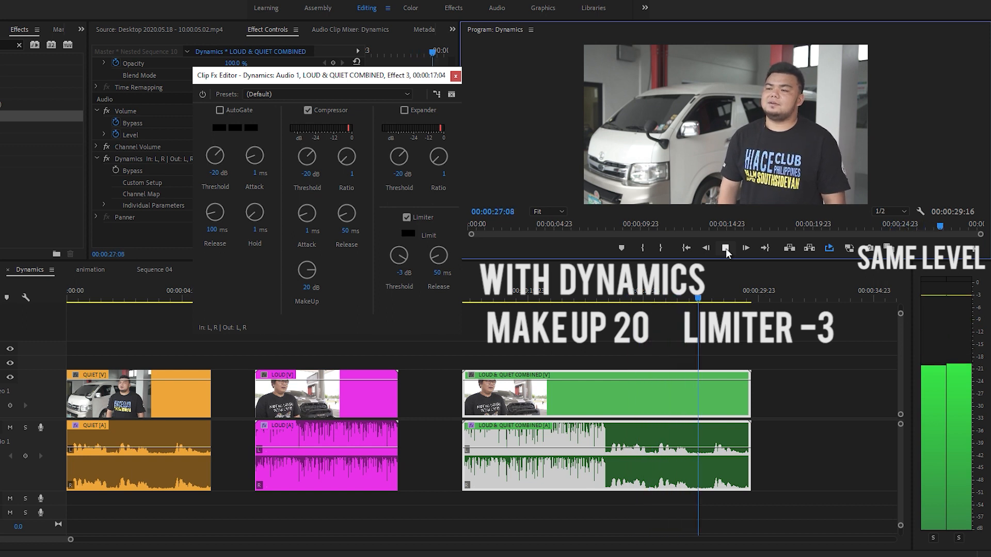
left_click(725, 248)
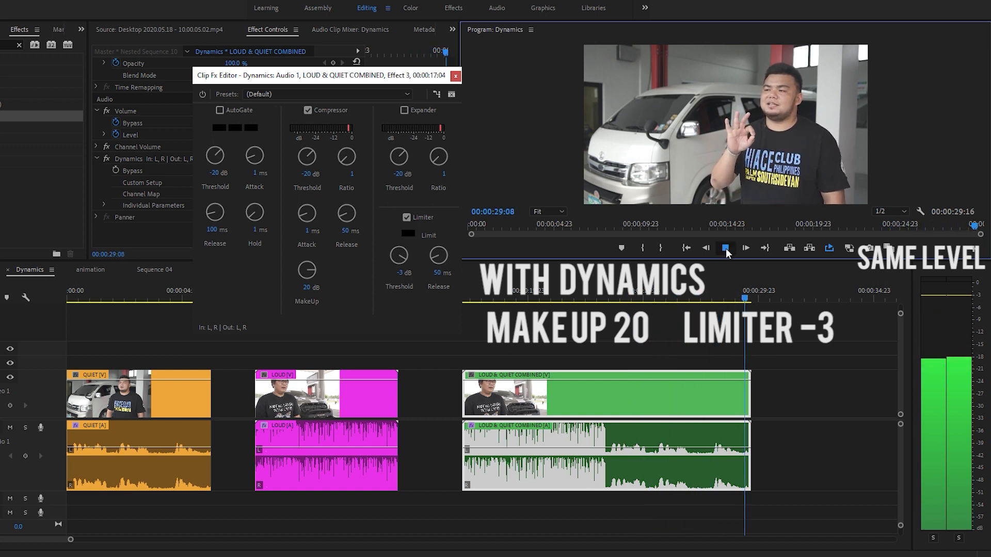
Switch off the combined clip's Dynamics effect, reset the meter peaks and replay the clip from near its beginning.
left_click(107, 158)
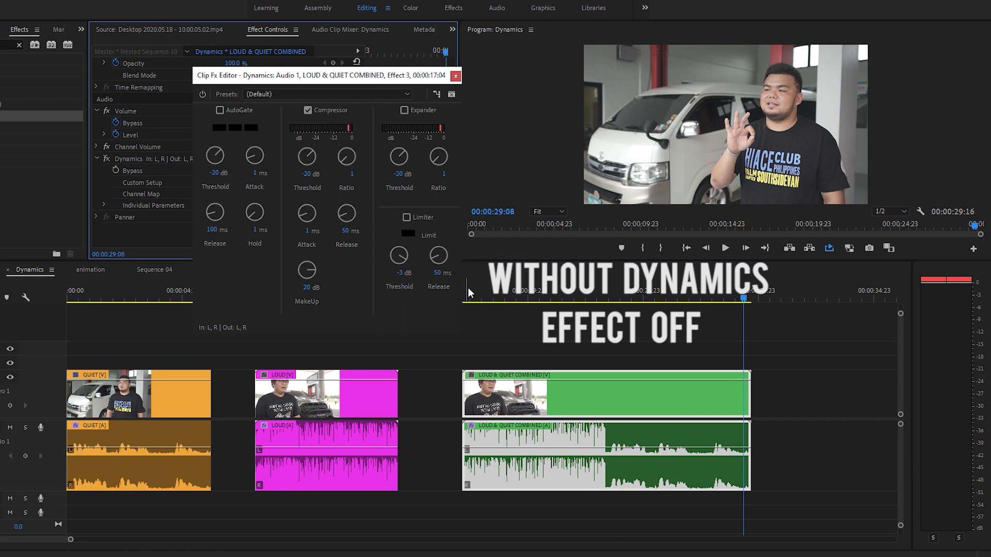
left_click(470, 290)
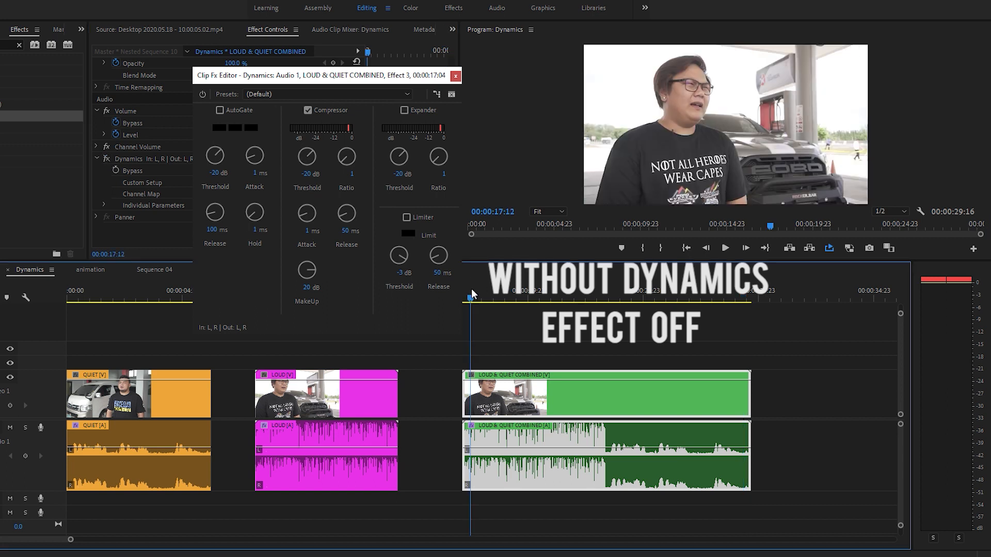
left_click(963, 286)
left_click(725, 248)
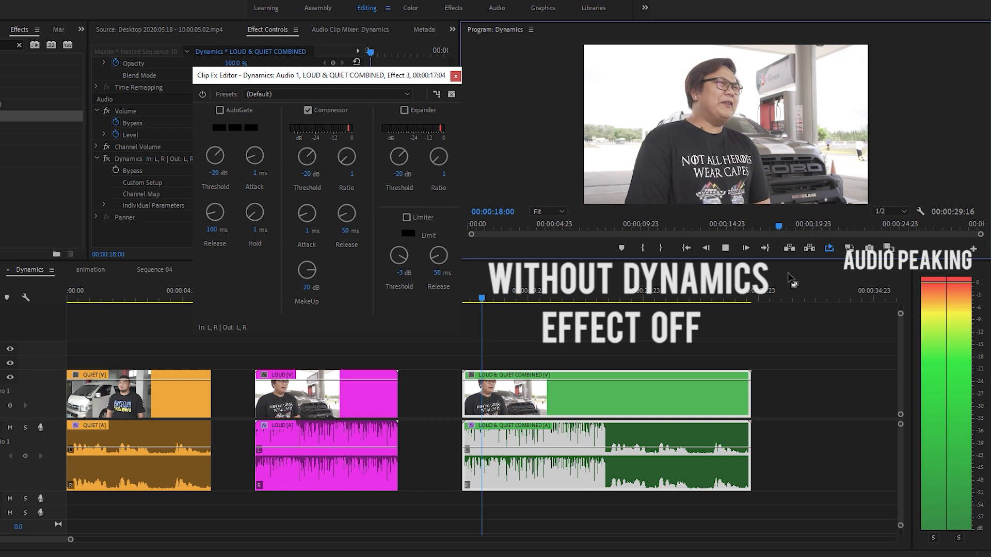